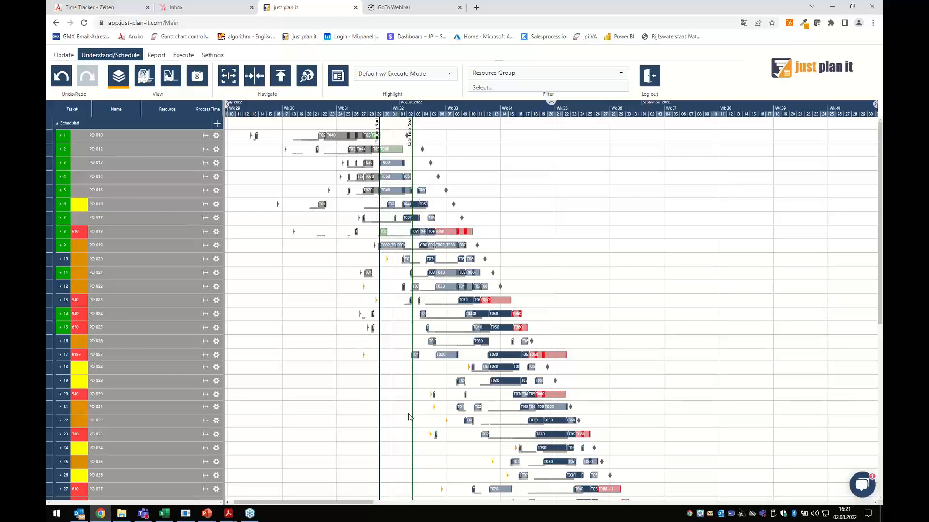
# - Expand job PO 003 in the Finished group to view its tasks and look over the finished and scheduled jobs
pyautogui.scroll(-7, 367, 421)
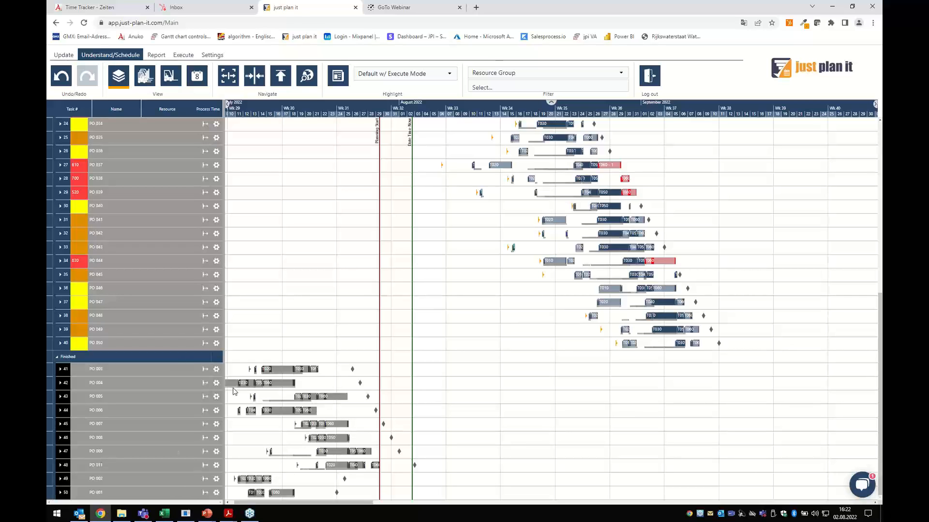
pyautogui.click(59, 371)
pyautogui.click(60, 371)
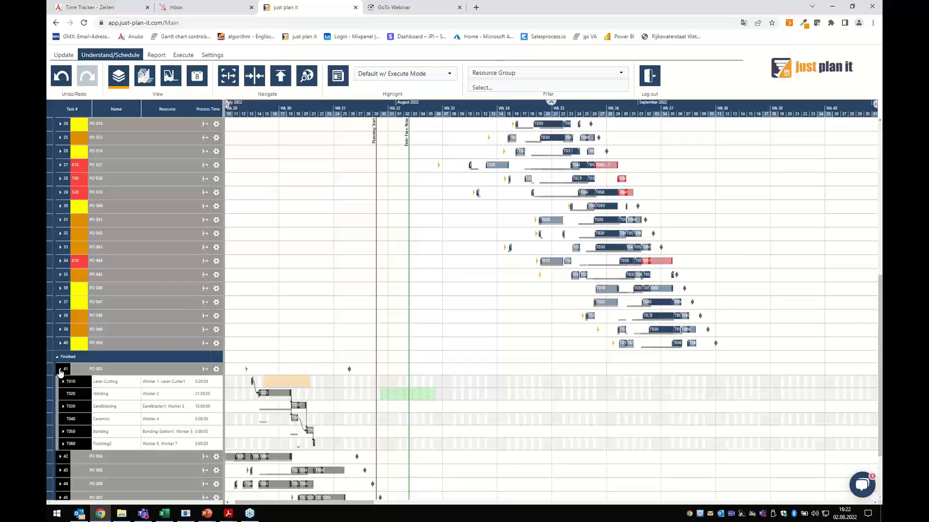
pyautogui.click(332, 403)
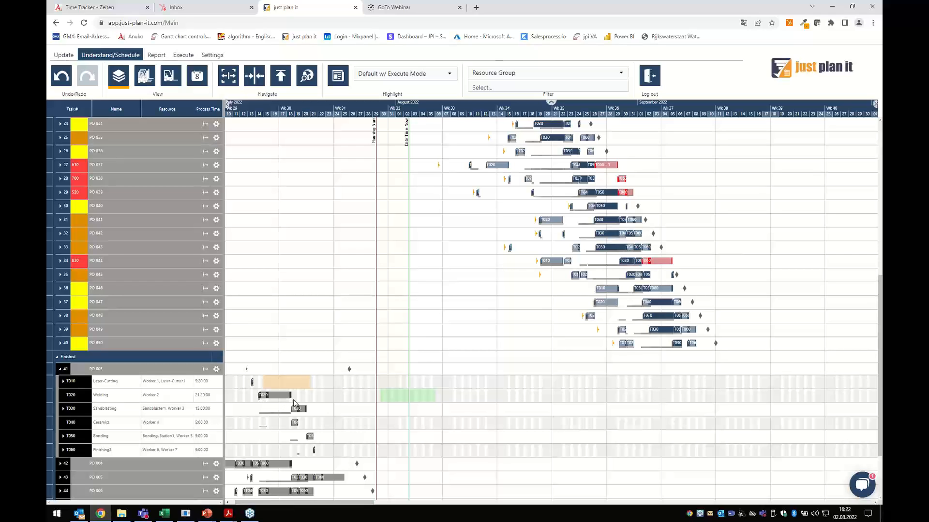
pyautogui.scroll(-2, 260, 425)
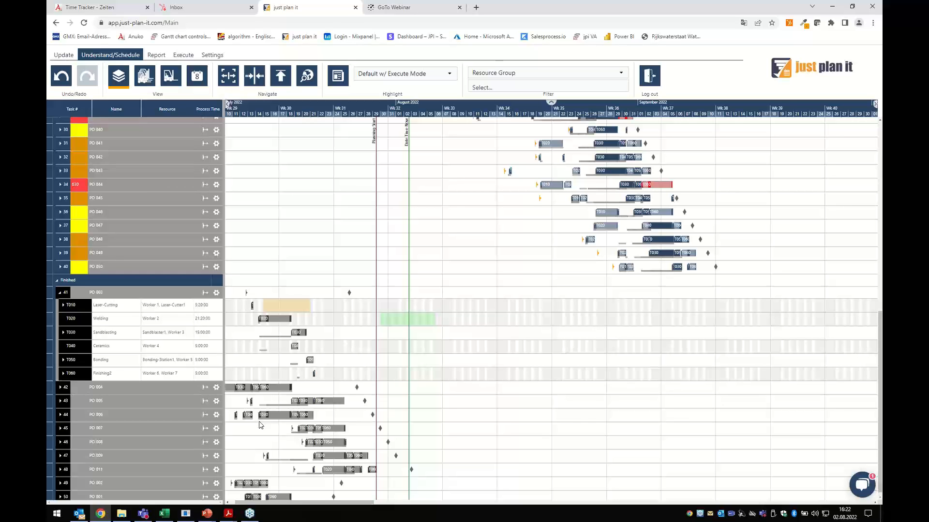
pyautogui.scroll(3, 331, 329)
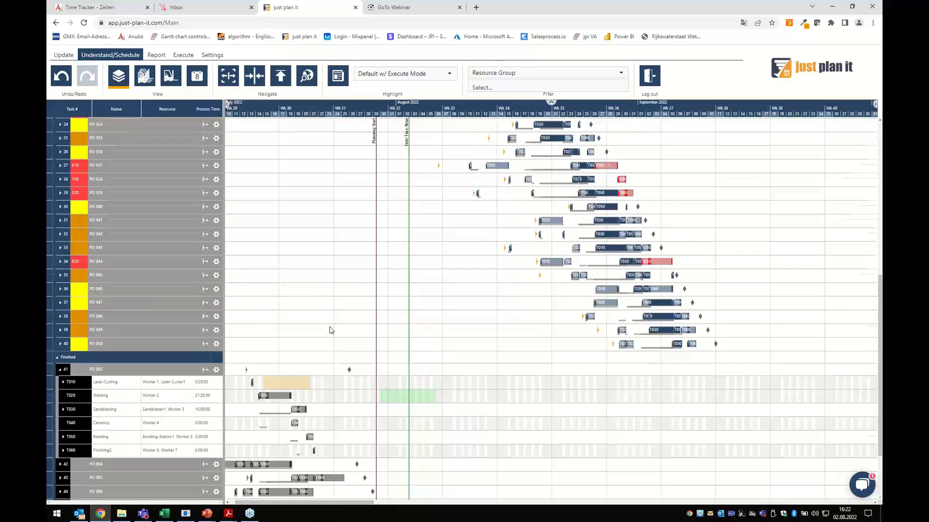
pyautogui.scroll(2, 333, 315)
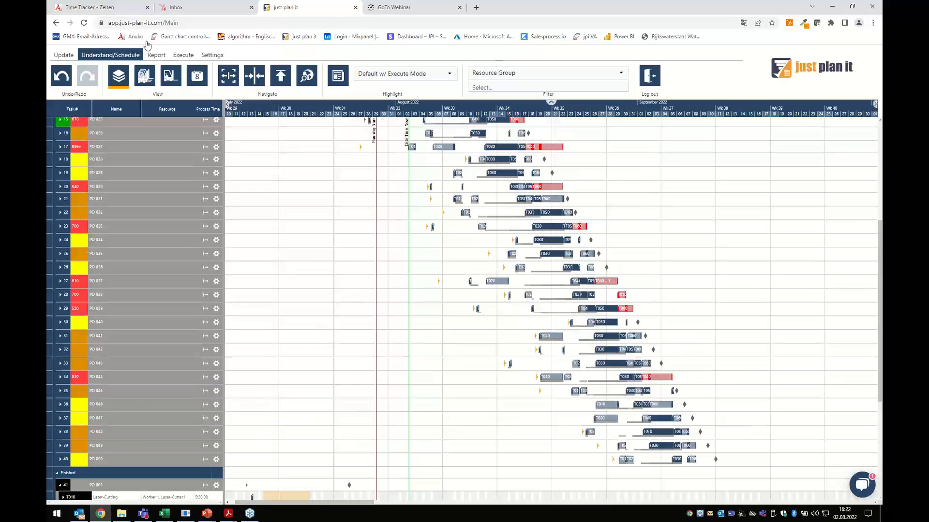
# - View the schedule by resource to check the workers' and machines' loads, and return to the job view
pyautogui.click(146, 76)
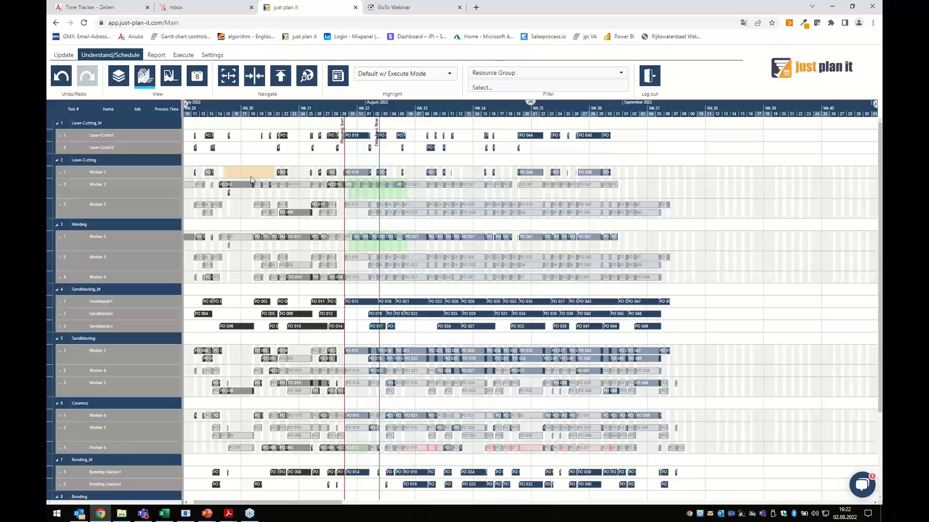
pyautogui.moveTo(240, 178)
pyautogui.moveTo(425, 196)
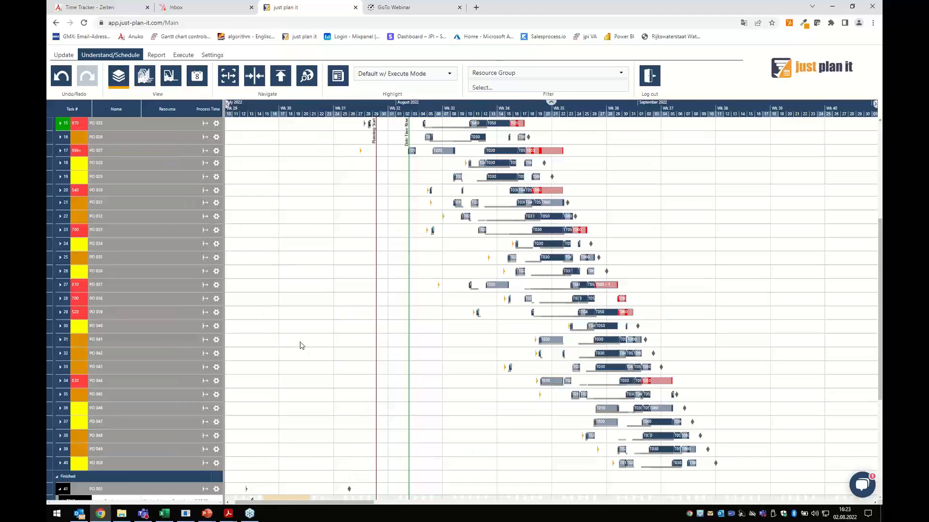
pyautogui.scroll(1, 73, 421)
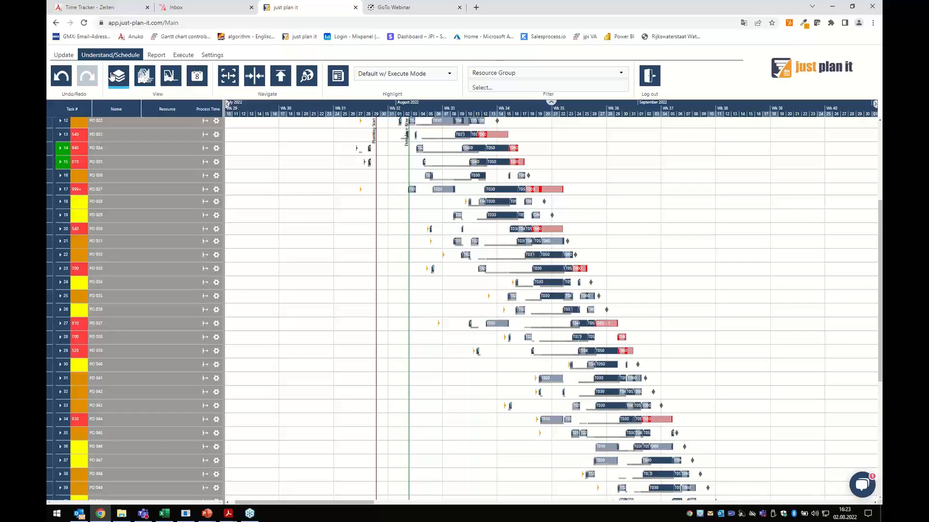
# - Open the Job Report and bring its buffer level, buffer and residual columns into view
pyautogui.click(156, 56)
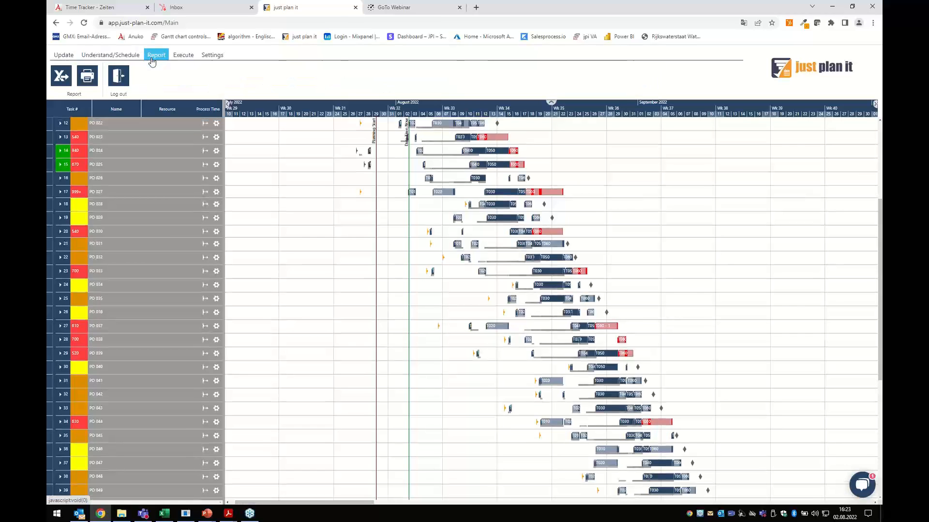
pyautogui.click(61, 78)
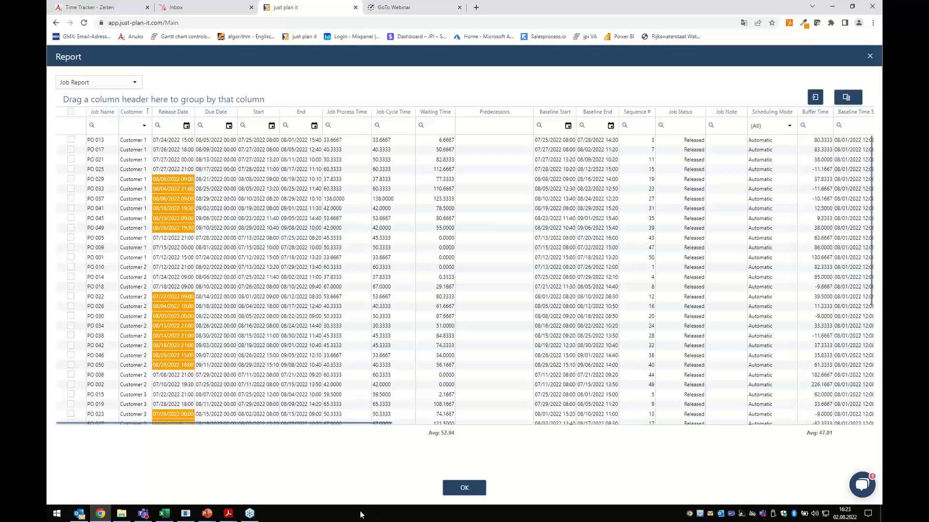
pyautogui.moveTo(370, 423); pyautogui.dragTo(822, 425)
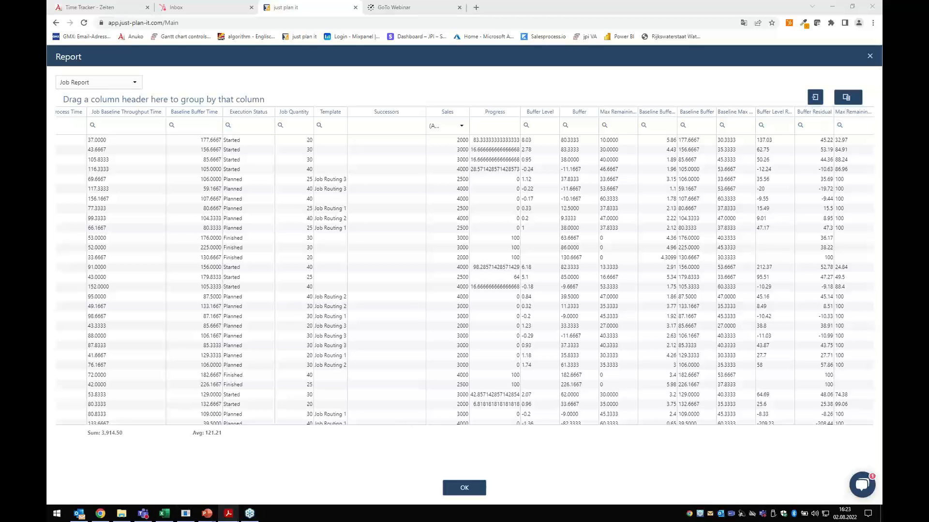
# - Switch to the exported jobs report in Excel and collapse the grouped columns between Execution Status and Buffer Level
pyautogui.click(164, 514)
pyautogui.scroll(-5, 576, 409)
pyautogui.scroll(5, 608, 458)
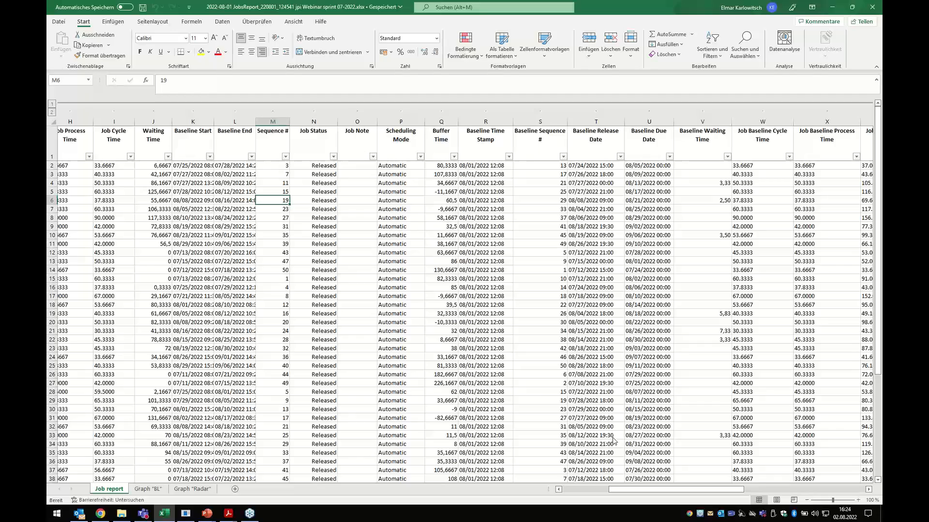
pyautogui.moveTo(628, 490); pyautogui.dragTo(769, 492)
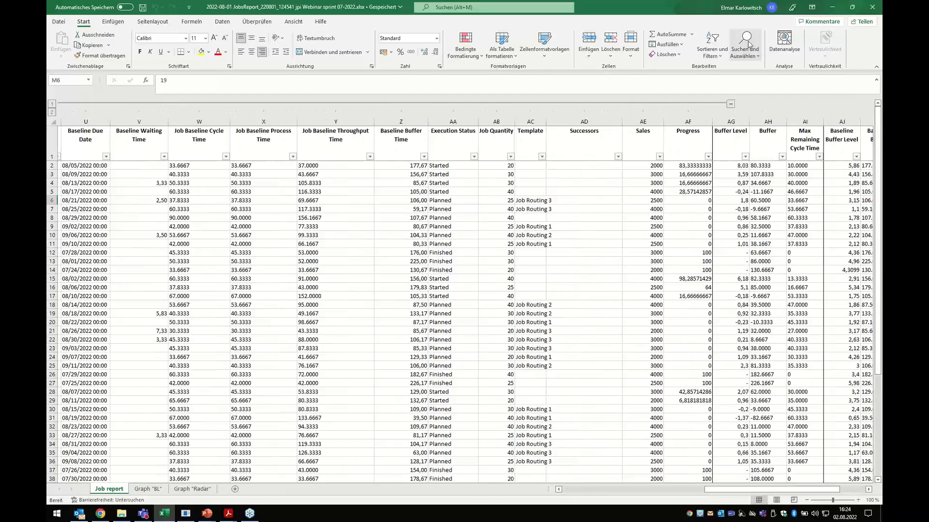
pyautogui.click(730, 104)
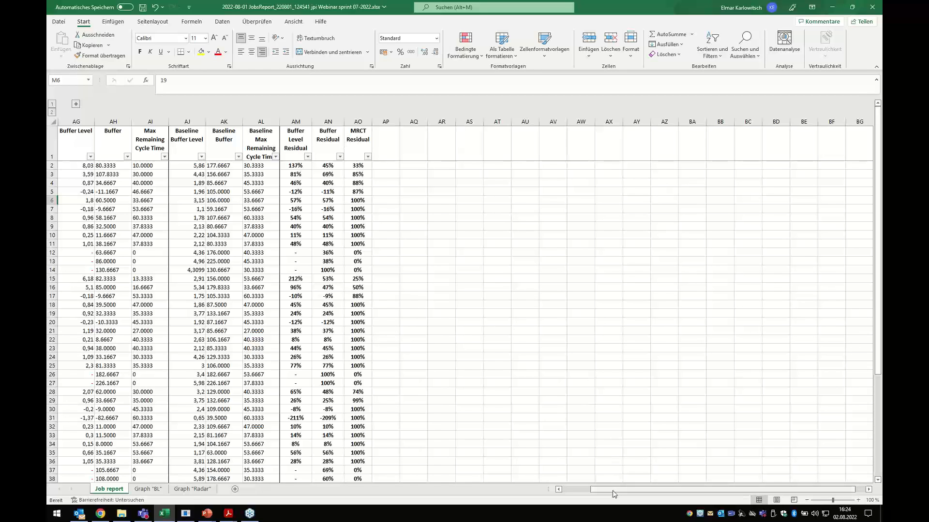
pyautogui.moveTo(613, 493); pyautogui.dragTo(581, 493)
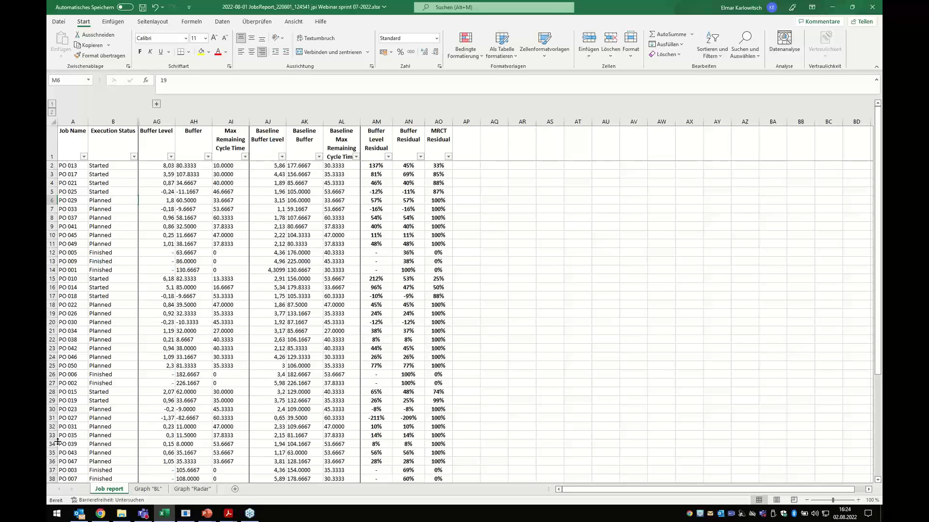
# - Examine the buffer level chart and its job table on the Graph "BL" sheet
pyautogui.click(143, 489)
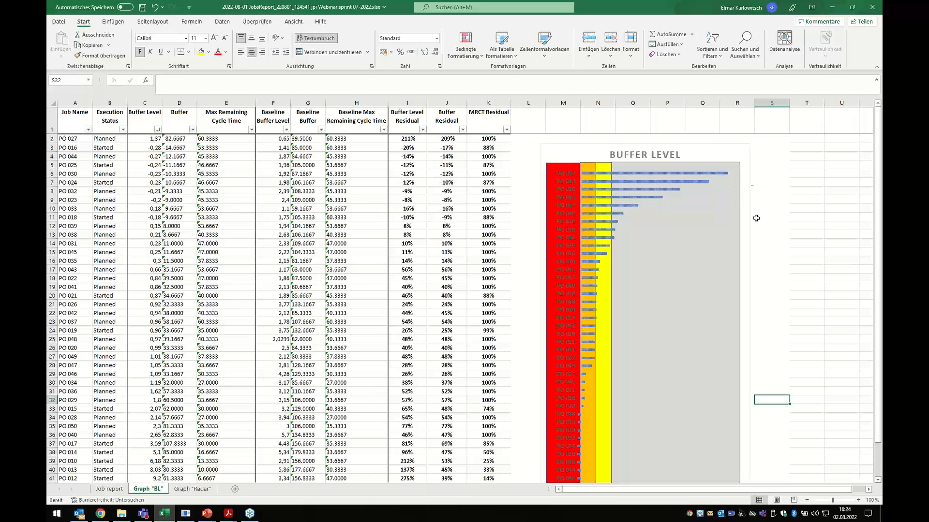
pyautogui.scroll(-1, 762, 222)
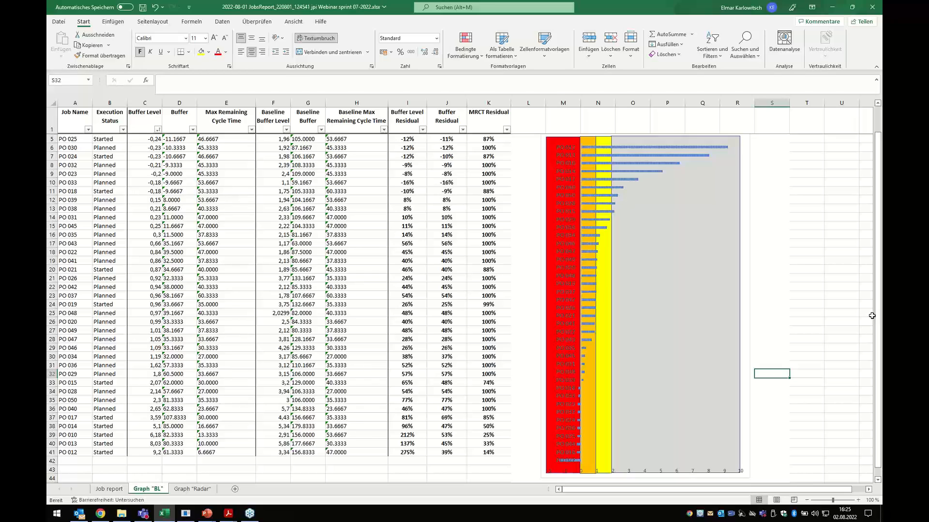
# - Open the Graph "Radar" sheet and highlight the Job Name, Buffer Residual and MRCT Residual values in turn
pyautogui.click(203, 492)
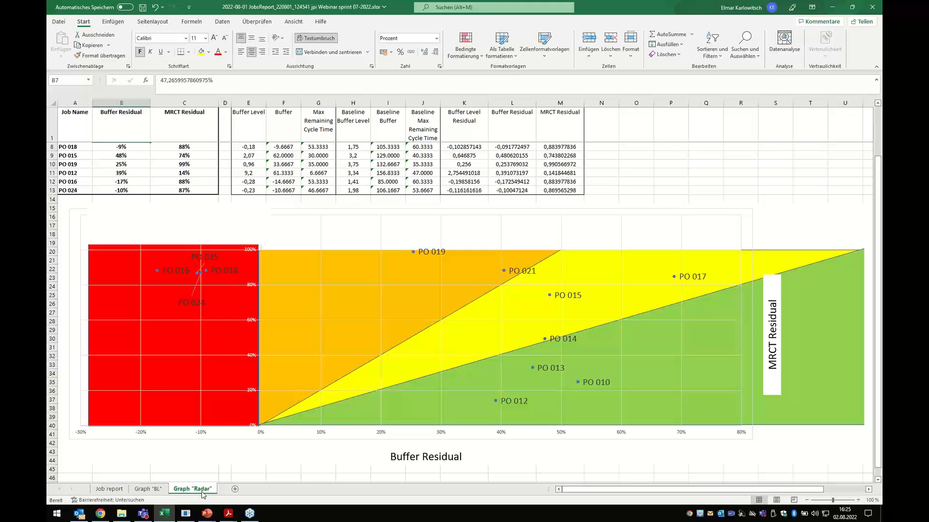
pyautogui.scroll(2, 183, 160)
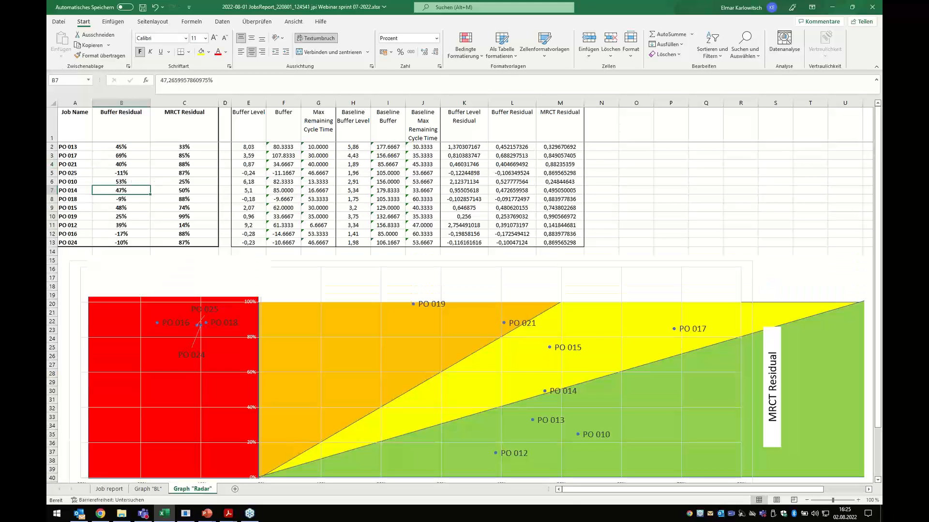
pyautogui.moveTo(60, 146); pyautogui.dragTo(68, 245)
pyautogui.moveTo(117, 145); pyautogui.dragTo(121, 244)
pyautogui.moveTo(174, 147); pyautogui.dragTo(185, 248)
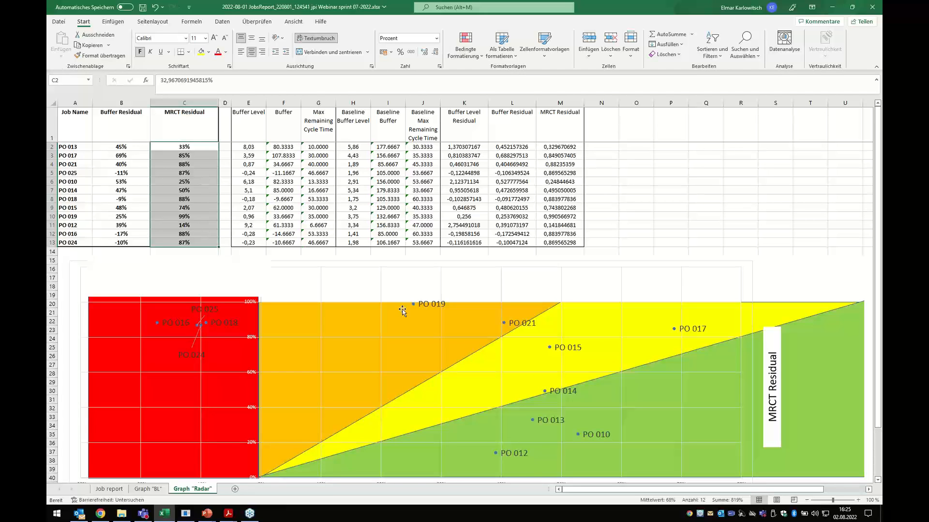
# - Inspect the radar chart's axes and job points, and highlight its source data in A2:C13
pyautogui.scroll(-1, 367, 370)
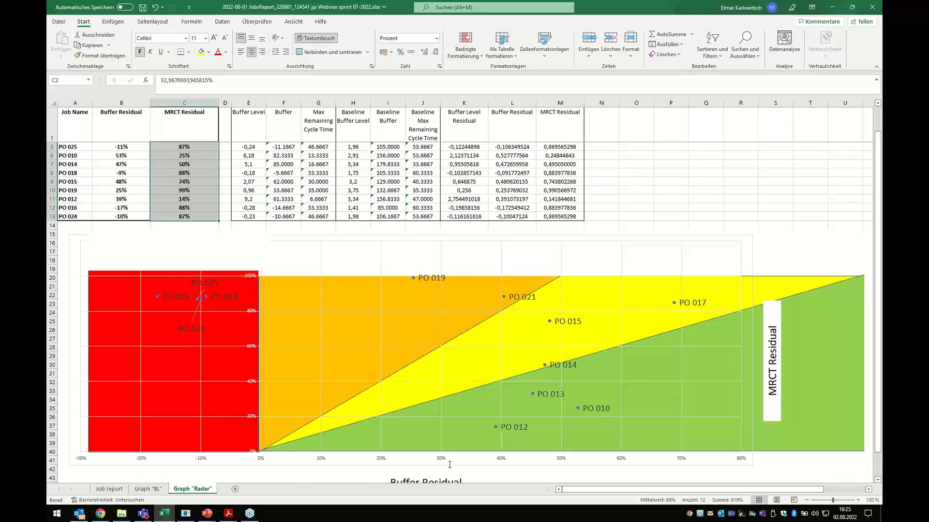
pyautogui.scroll(-1, 290, 459)
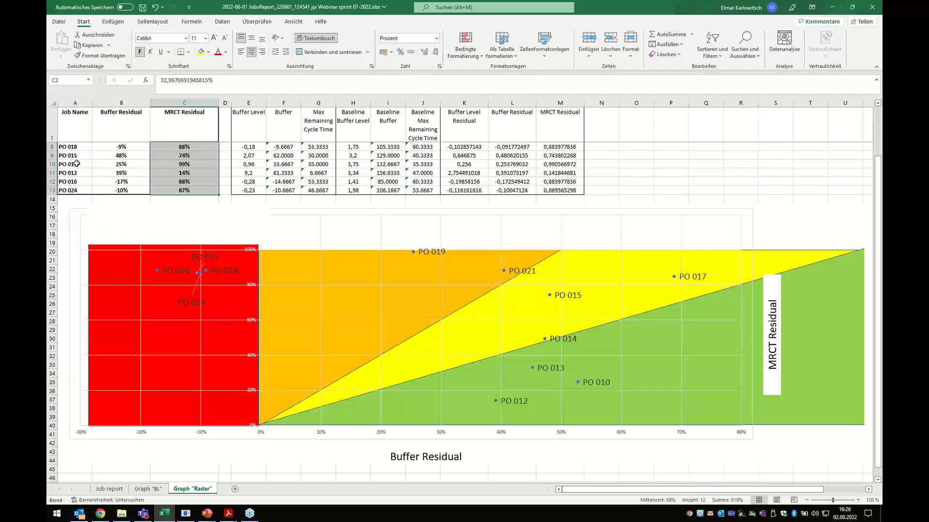
pyautogui.scroll(2, 145, 172)
pyautogui.moveTo(86, 147); pyautogui.dragTo(174, 246)
pyautogui.scroll(-1, 692, 235)
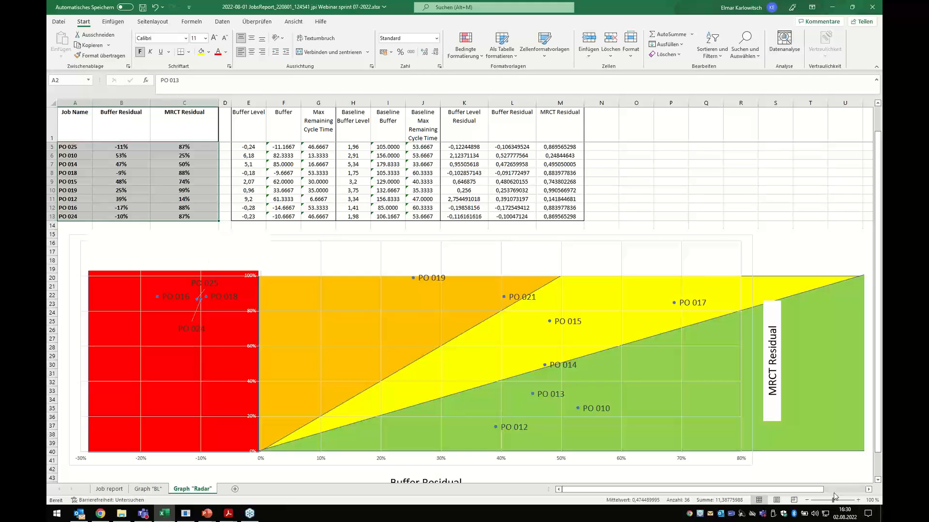
# - Switch to the running PowerPoint slide show on the "New KPIs – where to find" slide
pyautogui.click(823, 318)
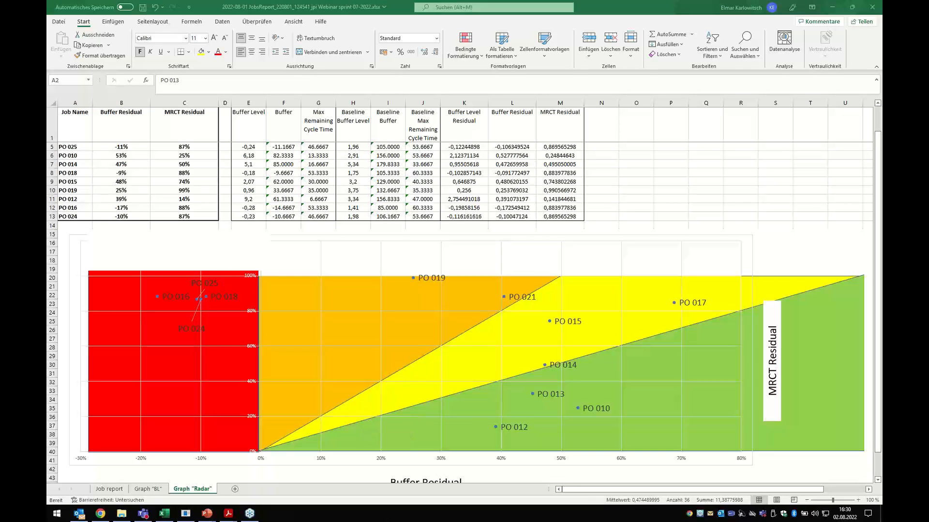
pyautogui.moveTo(207, 516)
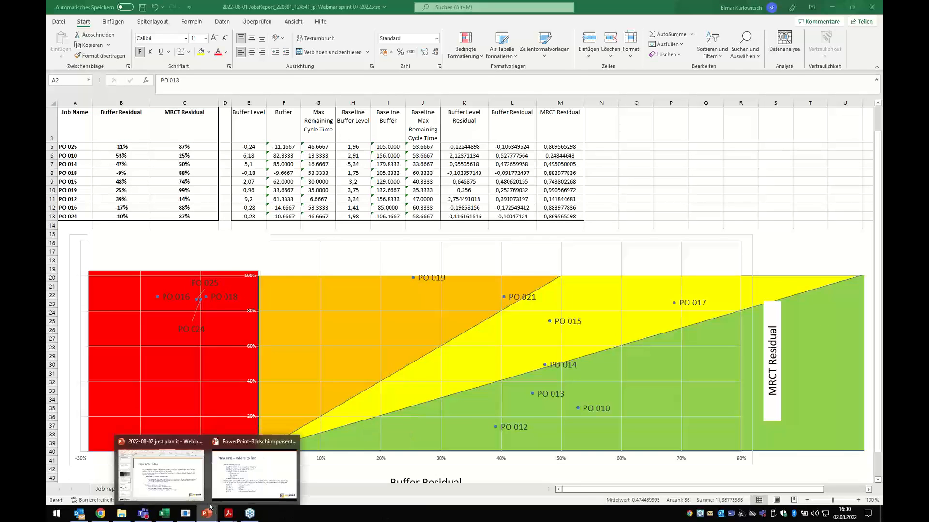
pyautogui.click(254, 471)
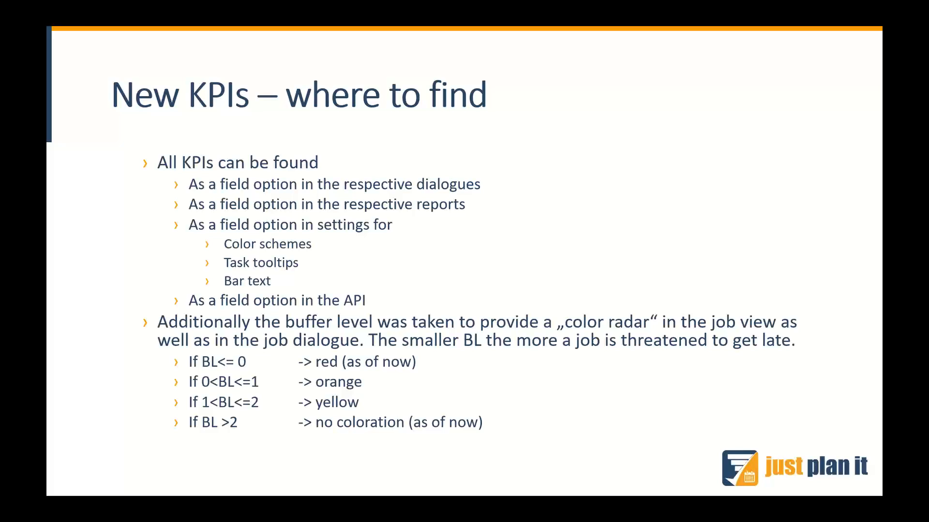